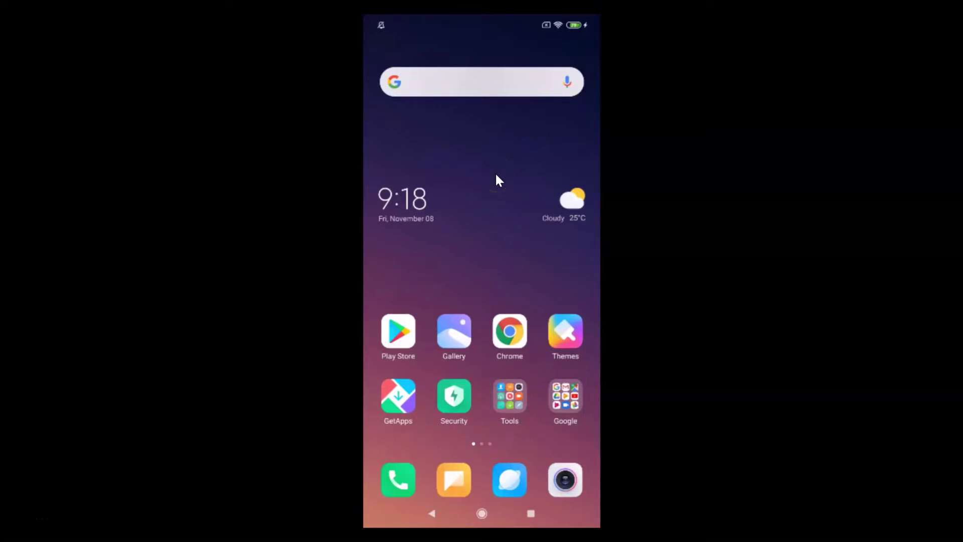
Swipe to the second home-screen page showing Settings, Weather, Calculator and File Manager
{"action": "scroll", "coordinate": [507, 228], "scroll_direction": "right", "scroll_amount": 1}
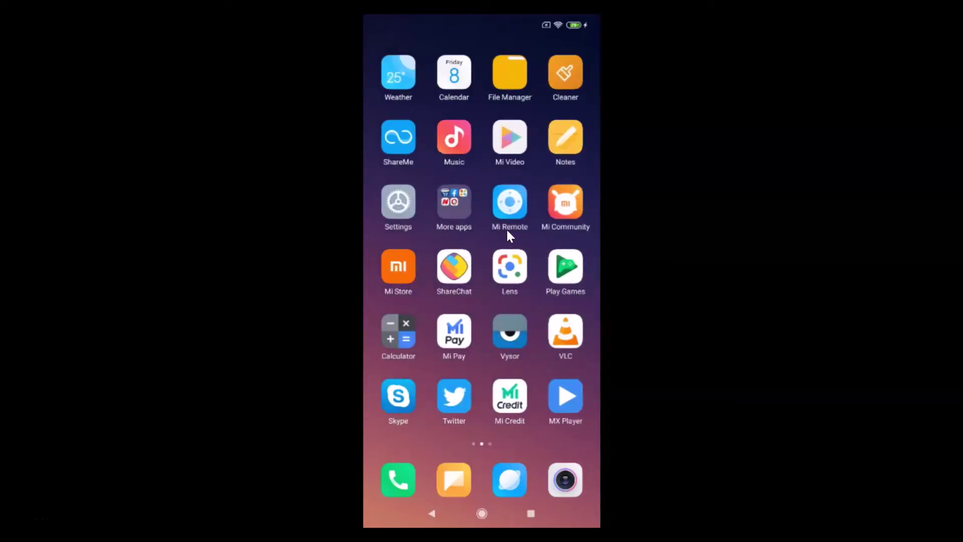
Open Settings and view the About phone page showing MIUI Global 11.0.5
{"action": "left_click", "coordinate": [399, 202]}
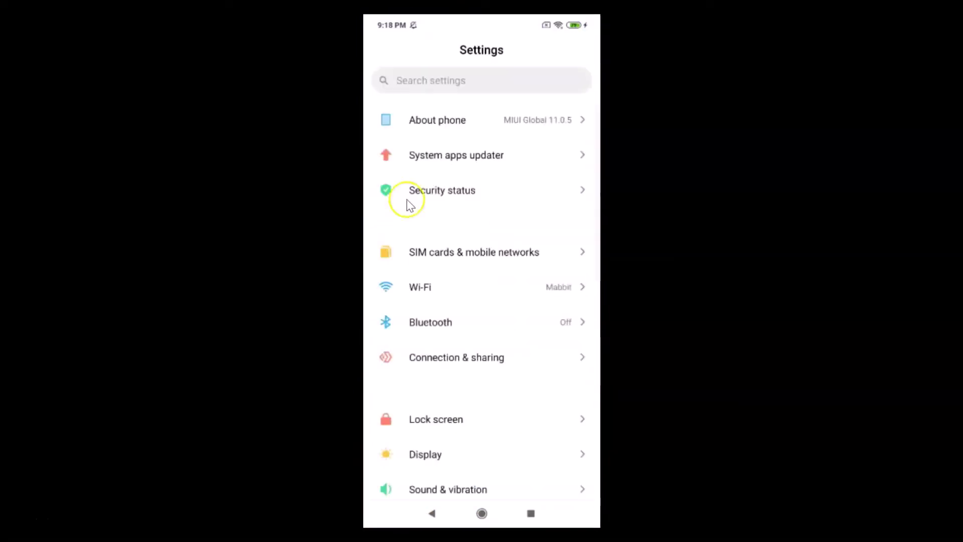
{"action": "left_click", "coordinate": [436, 127]}
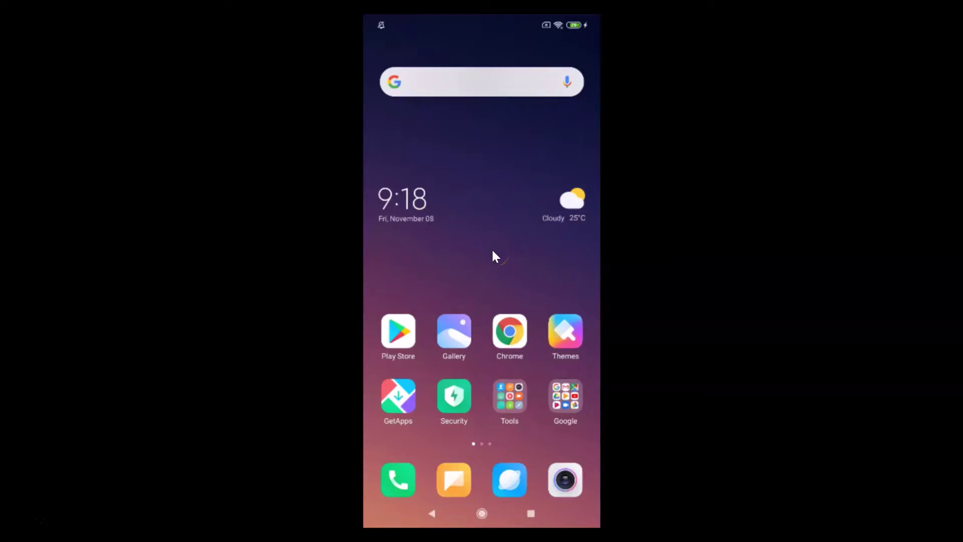
{"action": "left_click", "coordinate": [481, 513]}
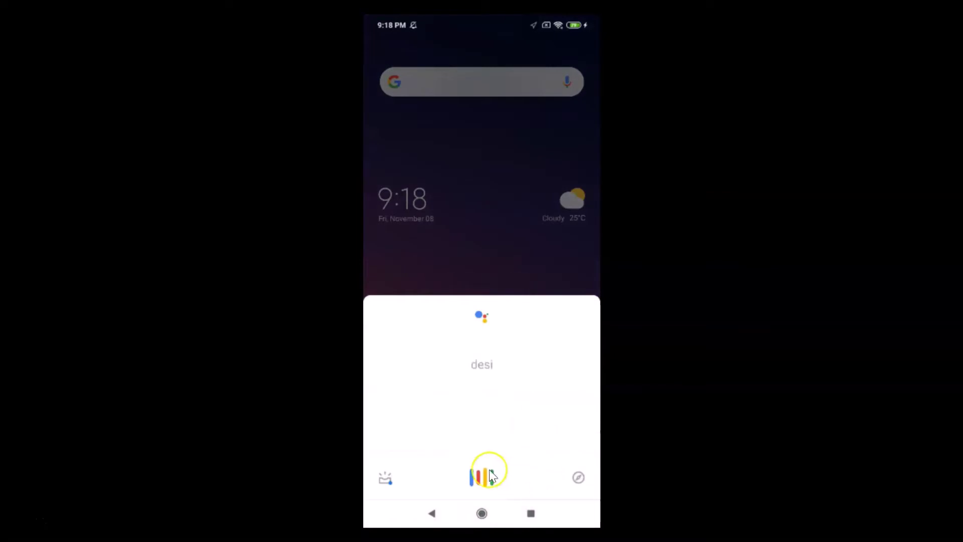
{"action": "left_click", "coordinate": [531, 513]}
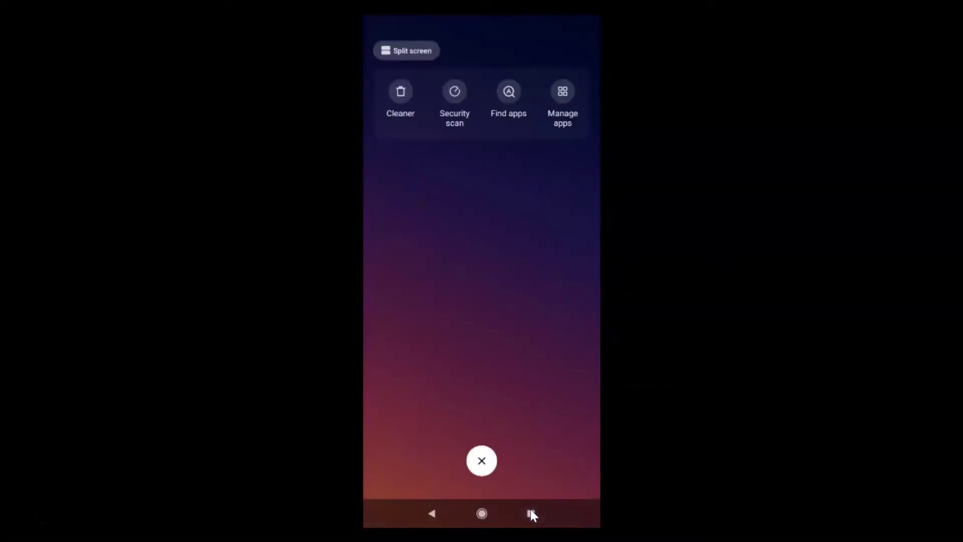
{"action": "left_click", "coordinate": [530, 511]}
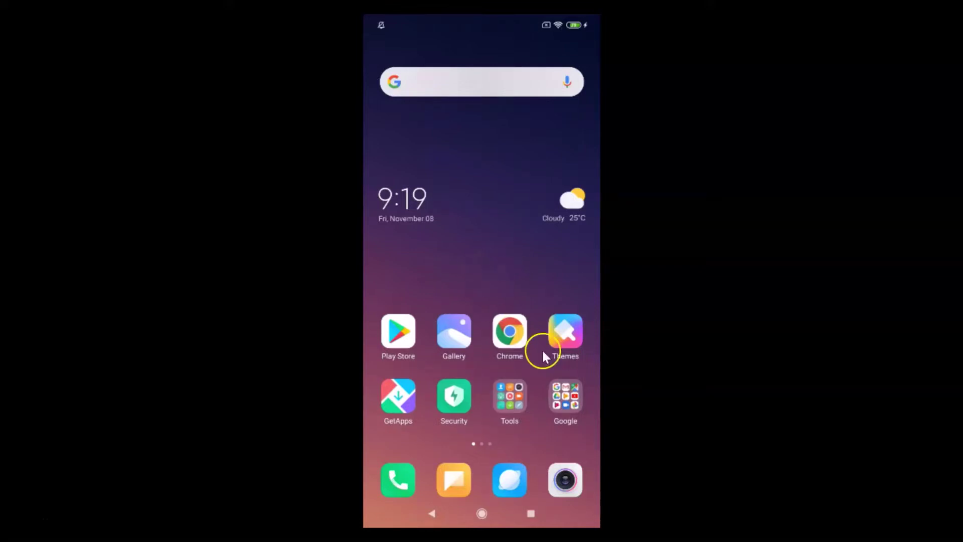
Launch the Google app from the Google folder and go to More > Settings > Google Assistant
{"action": "left_click", "coordinate": [568, 399]}
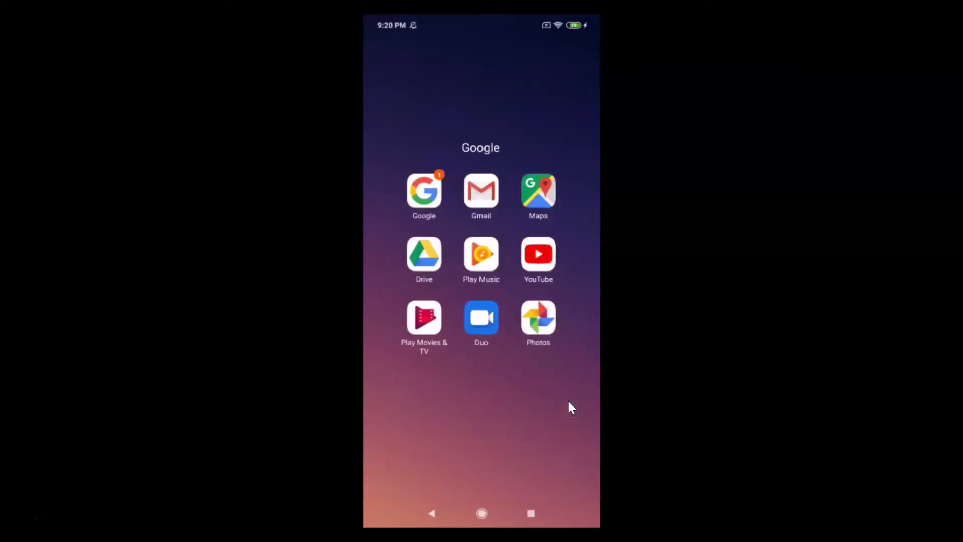
{"action": "left_click", "coordinate": [435, 196]}
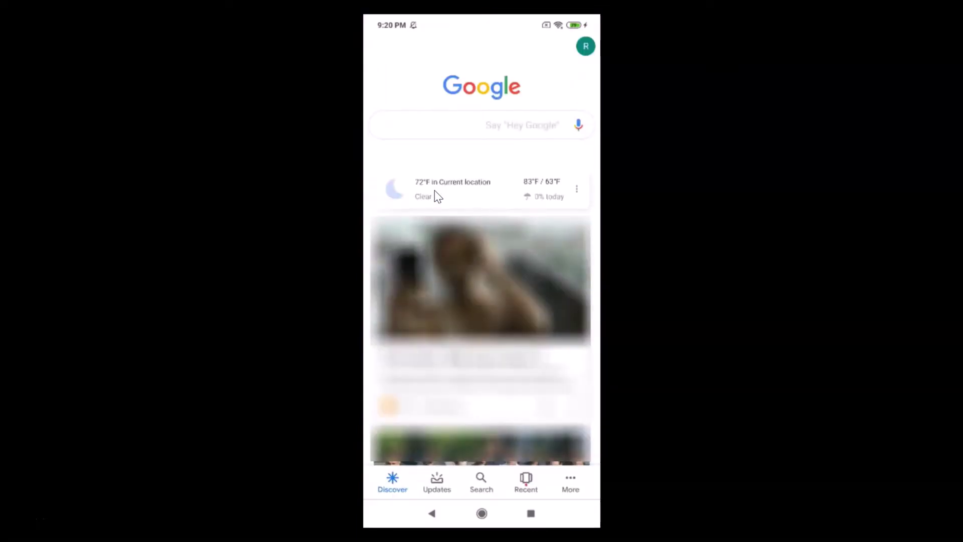
{"action": "left_click", "coordinate": [570, 483]}
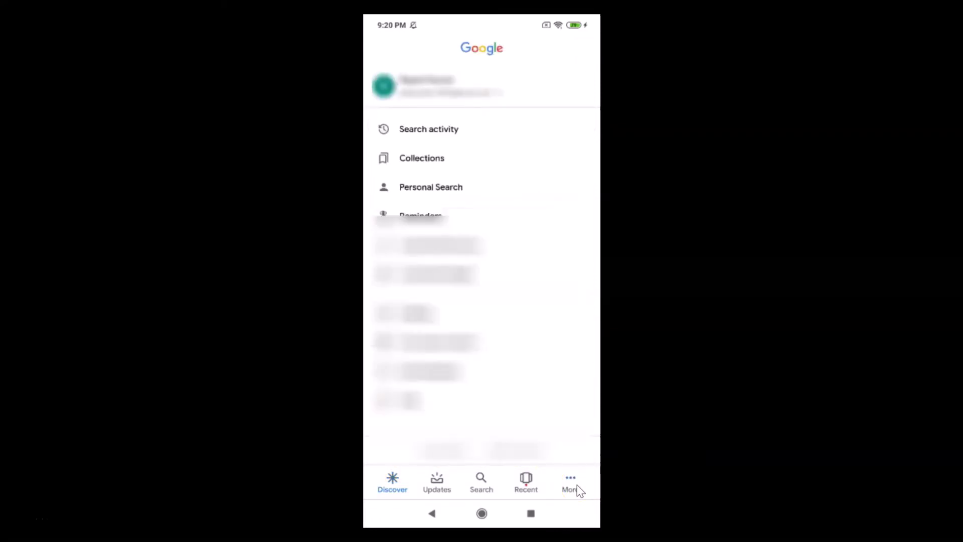
{"action": "left_click", "coordinate": [415, 314]}
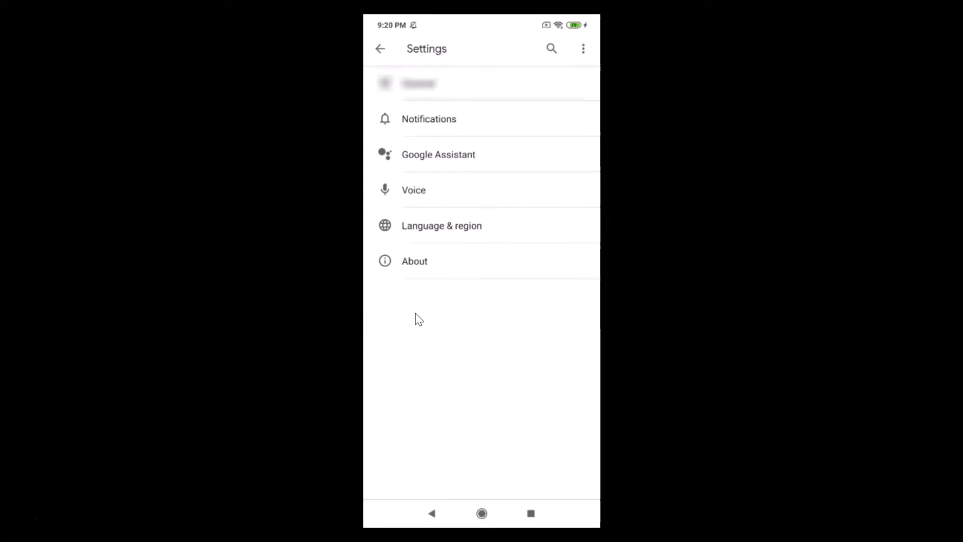
{"action": "left_click", "coordinate": [440, 157]}
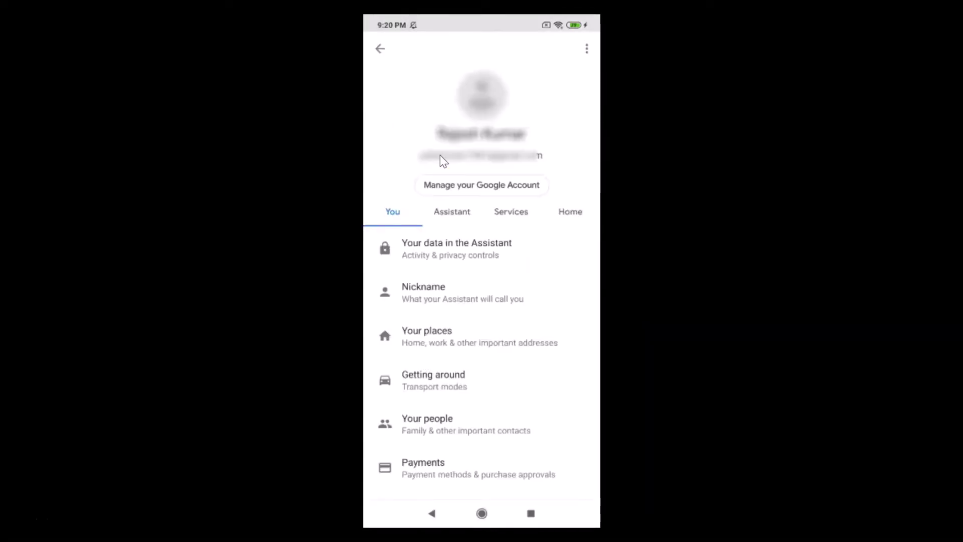
On the Assistant tab, open the Phone entry under Assistant devices
{"action": "left_click", "coordinate": [456, 216]}
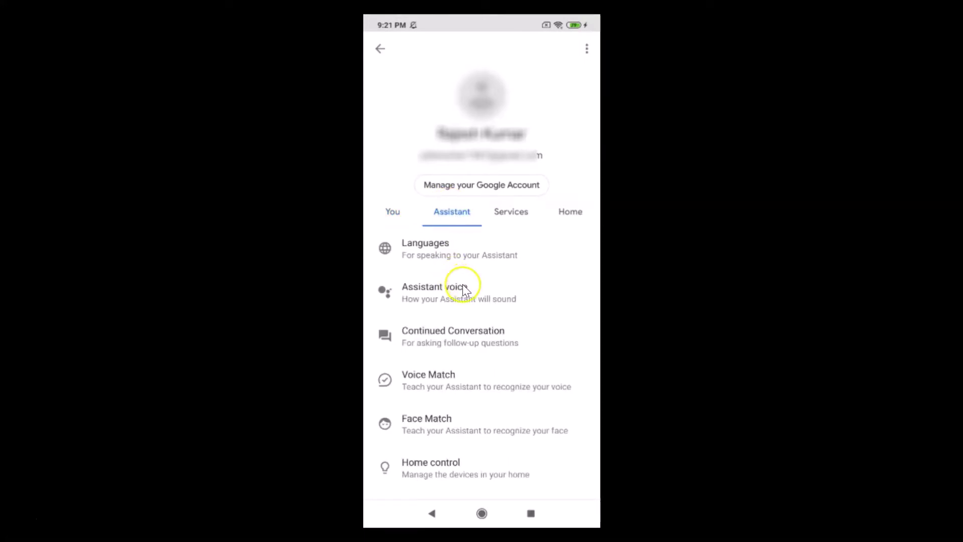
{"action": "scroll", "coordinate": [462, 284], "scroll_direction": "down", "scroll_amount": 5}
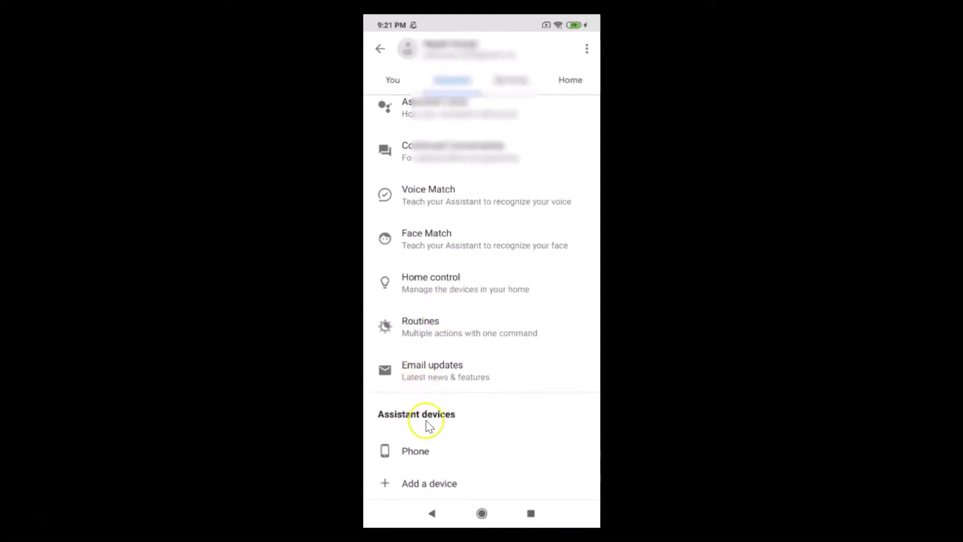
{"action": "left_click", "coordinate": [425, 454]}
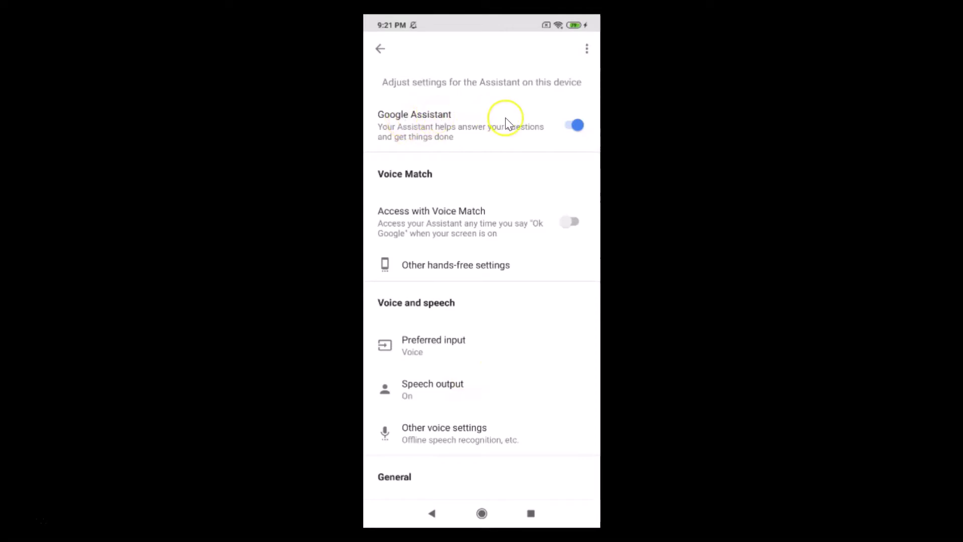
{"action": "left_click", "coordinate": [566, 132]}
Switch the Google Assistant toggle off for the phone, then close the Google app to the home screen
{"action": "left_click", "coordinate": [566, 131]}
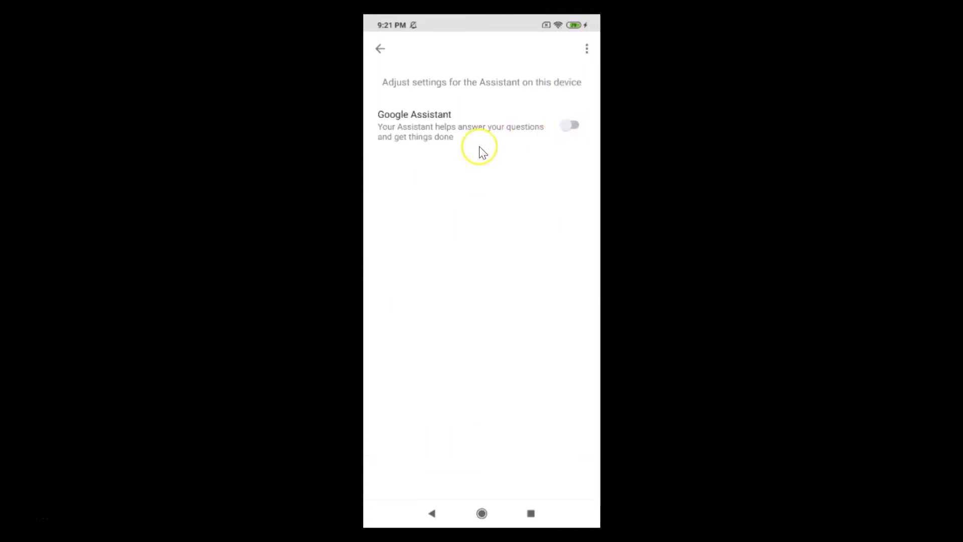
{"action": "key", "text": "alt+s"}
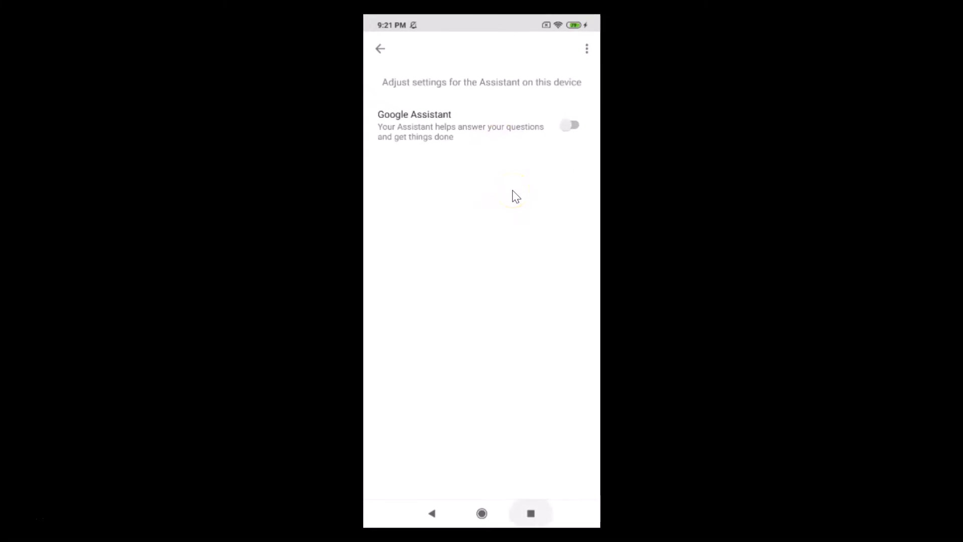
{"action": "key", "text": "alt+h"}
{"action": "key", "text": "alt+b"}
{"action": "left_click", "coordinate": [472, 452]}
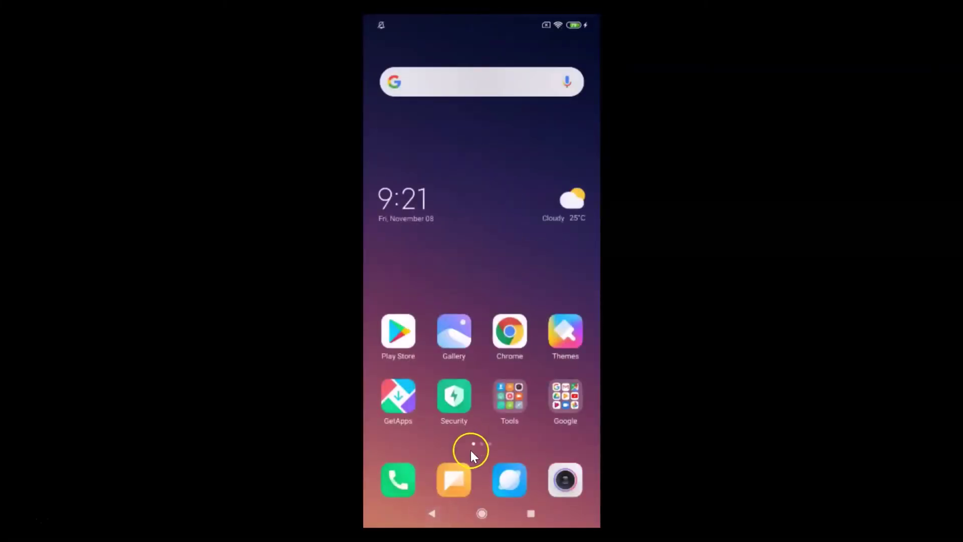
{"action": "left_click", "coordinate": [482, 513]}
{"action": "left_click_drag", "start_coordinate": [483, 512], "coordinate": [521, 480]}
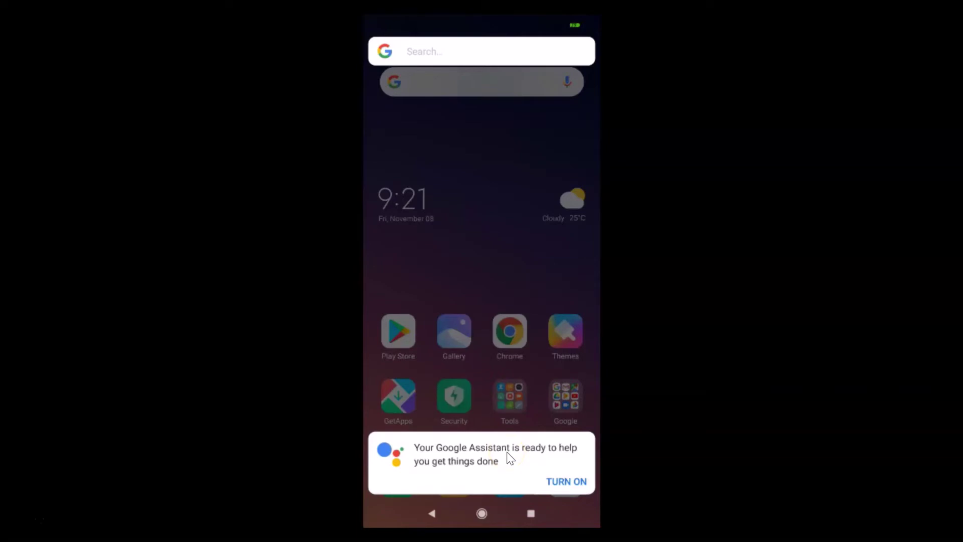
{"action": "left_click", "coordinate": [559, 481]}
{"action": "left_click", "coordinate": [530, 512]}
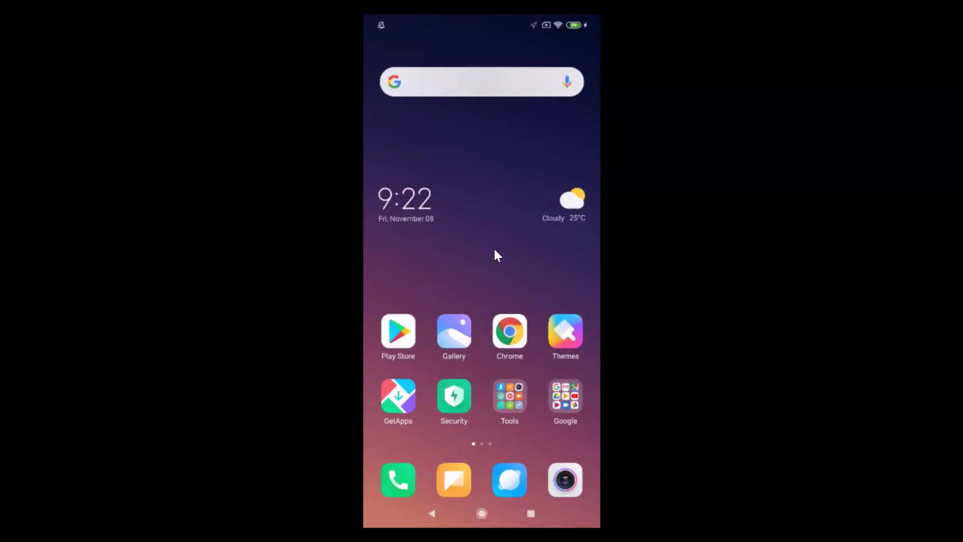
Navigate to Settings > Additional settings > Button shortcuts > Launch Google Assistant
{"action": "scroll", "coordinate": [494, 254], "scroll_direction": "down", "scroll_amount": 1}
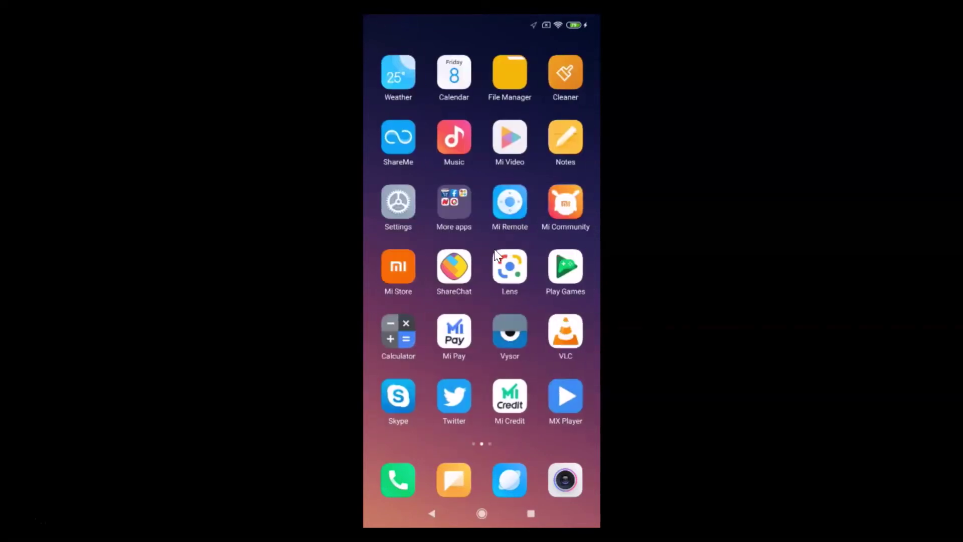
{"action": "left_click", "coordinate": [404, 198]}
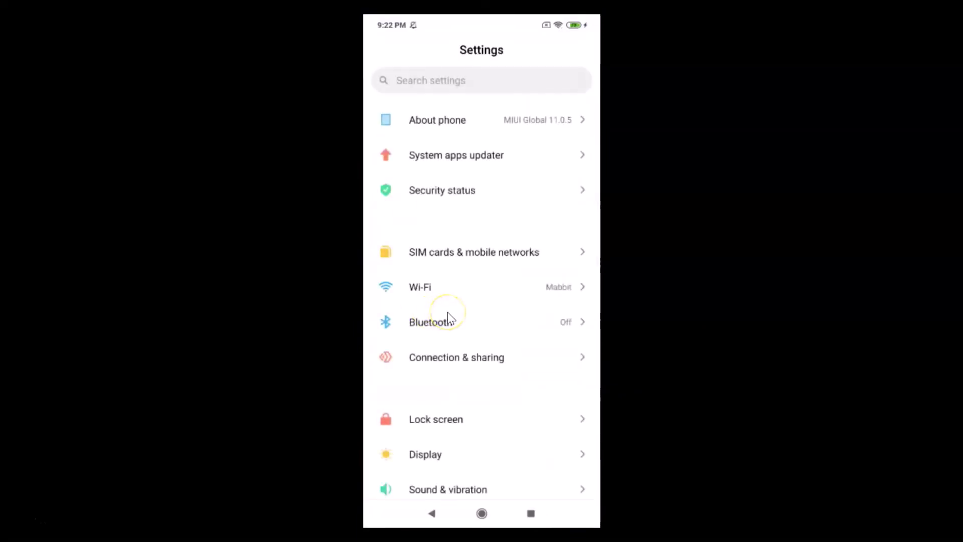
{"action": "scroll", "coordinate": [448, 312], "scroll_direction": "down", "scroll_amount": 7}
{"action": "scroll", "coordinate": [448, 312], "scroll_direction": "down", "scroll_amount": 3}
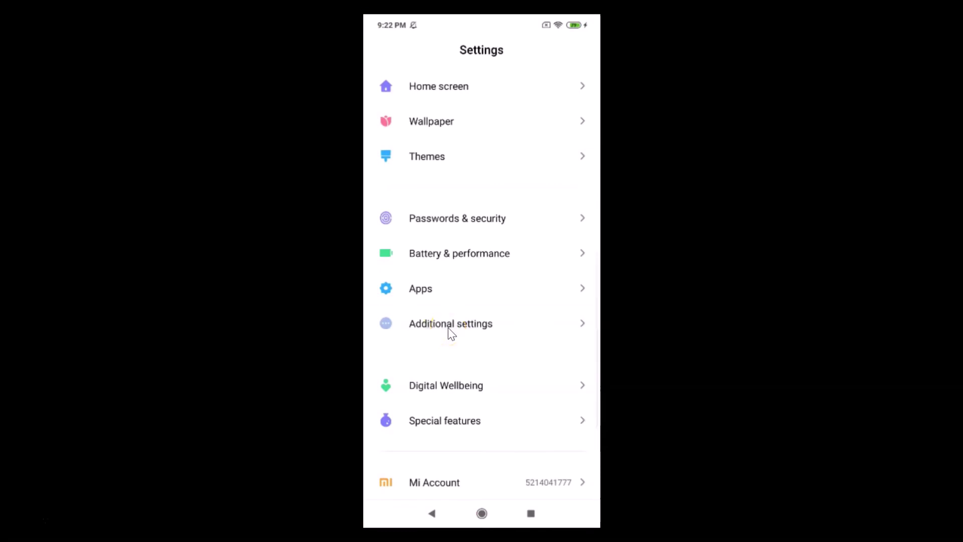
{"action": "left_click", "coordinate": [448, 327]}
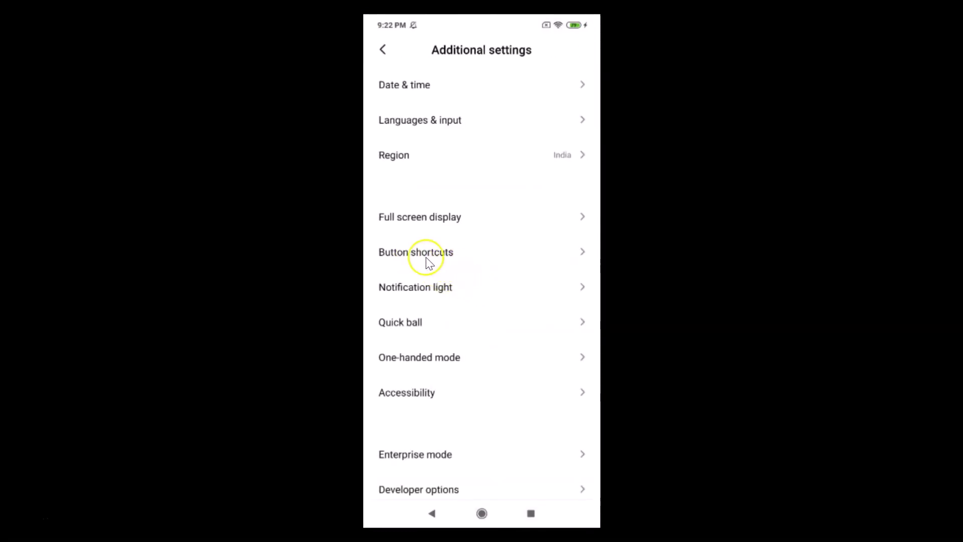
{"action": "left_click", "coordinate": [459, 264]}
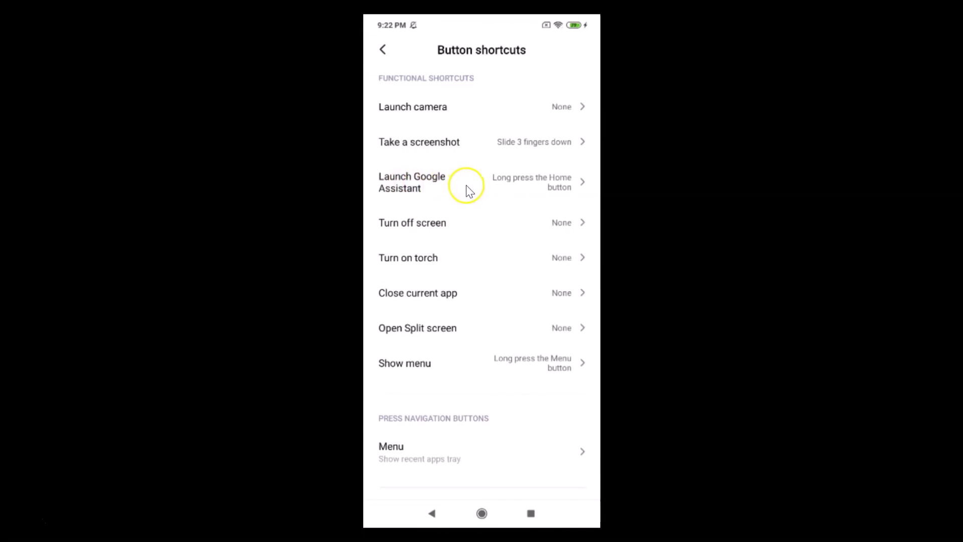
{"action": "left_click", "coordinate": [507, 189]}
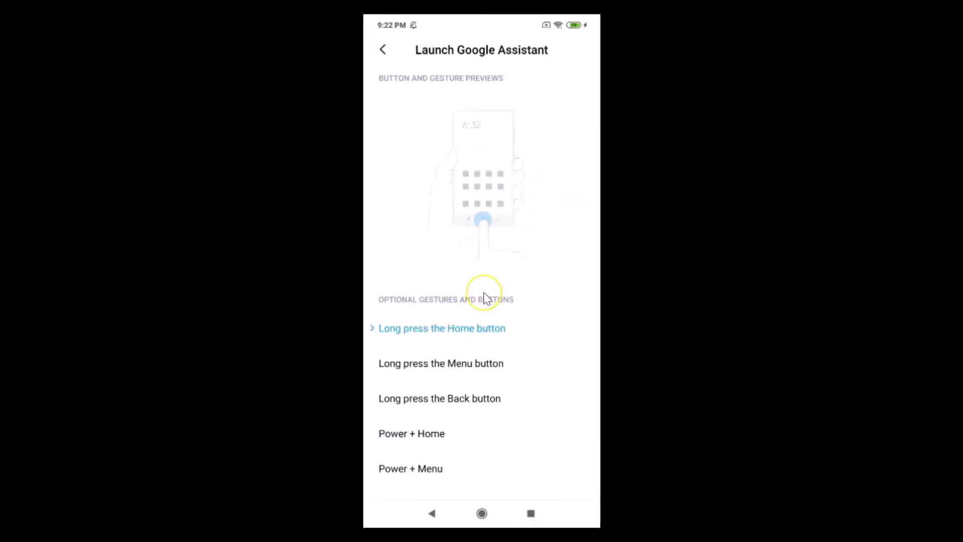
Change the Launch Google Assistant shortcut from Long press the Home button to None
{"action": "scroll", "coordinate": [485, 296], "scroll_direction": "down", "scroll_amount": 2}
{"action": "left_click", "coordinate": [383, 476]}
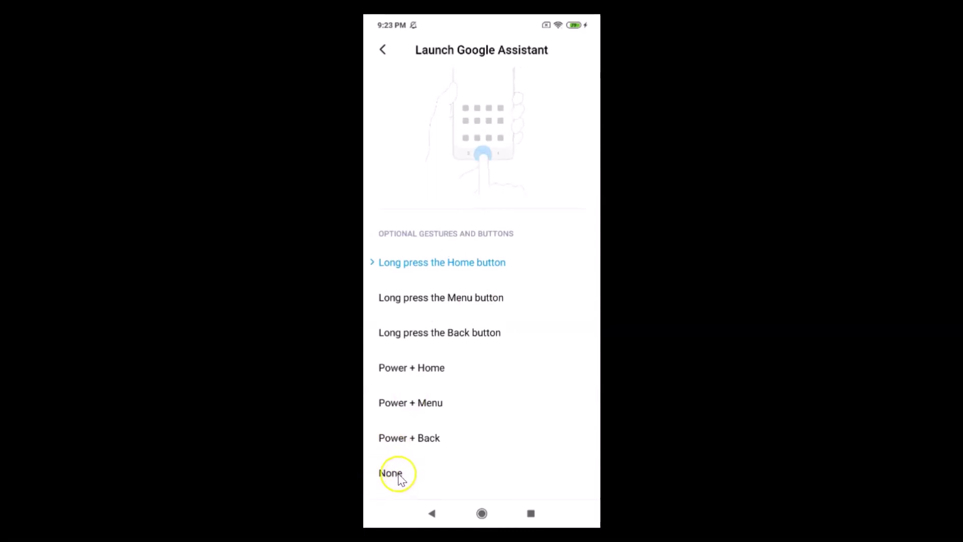
{"action": "left_click", "coordinate": [396, 476]}
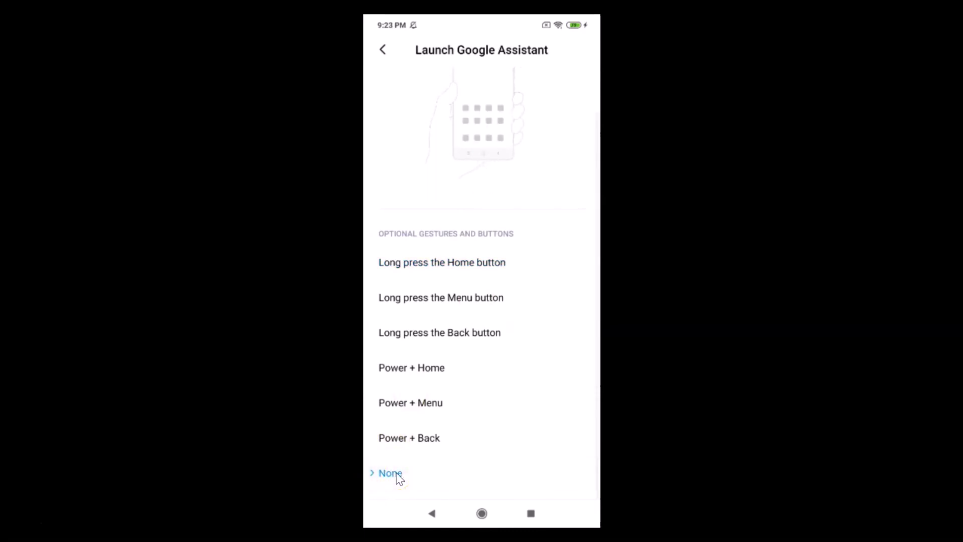